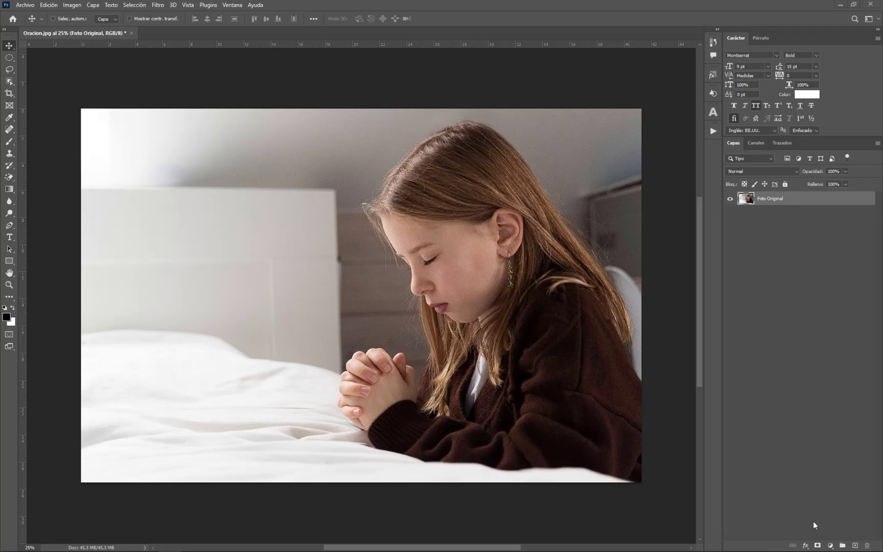
# Add a Color Lookup layer using NightFromDay.CUBE, then add an empty layer above it
pyautogui.click(830, 546)
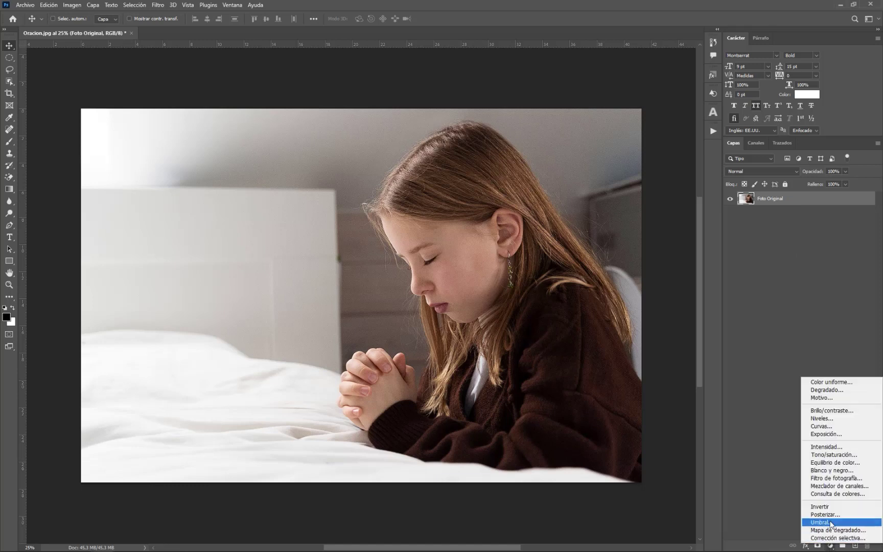
pyautogui.click(827, 494)
pyautogui.click(822, 70)
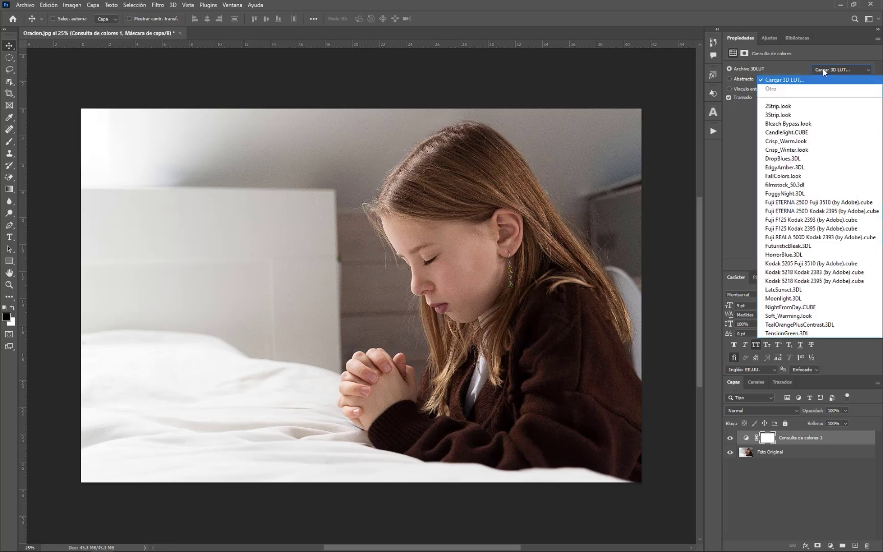
pyautogui.click(786, 307)
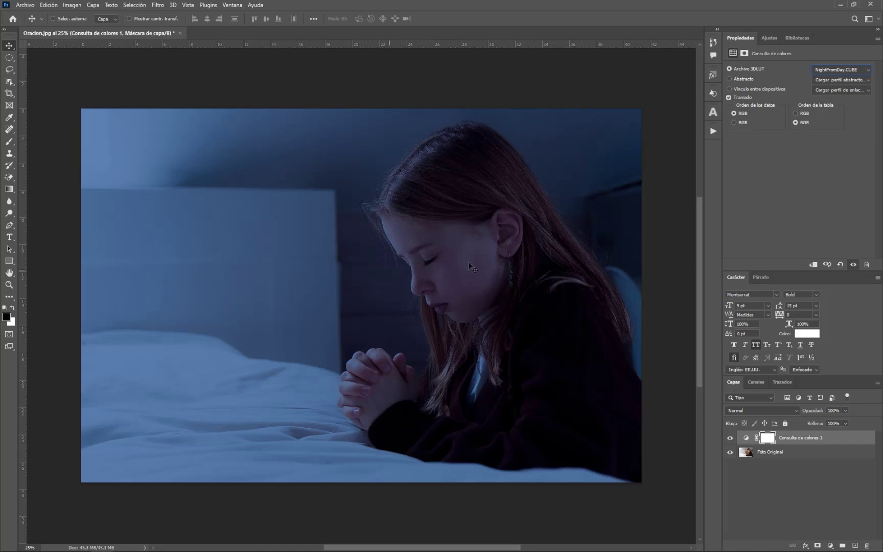
pyautogui.click(855, 545)
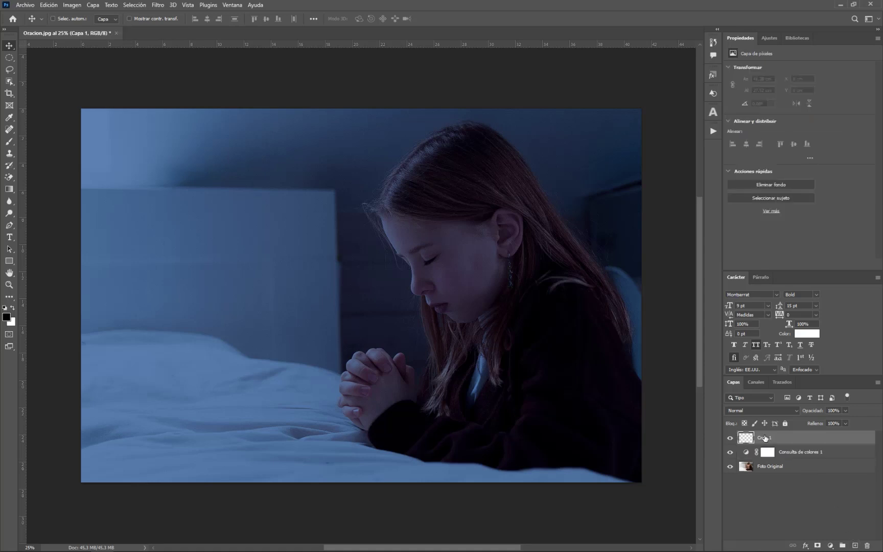
# Rename the new layer to Destello
pyautogui.doubleClick(763, 438)
pyautogui.write('Destello')
pyautogui.press('Return')
# Import the Luces_Espiritual.abr brush set into the Brush tool presets
pyautogui.click(10, 142)
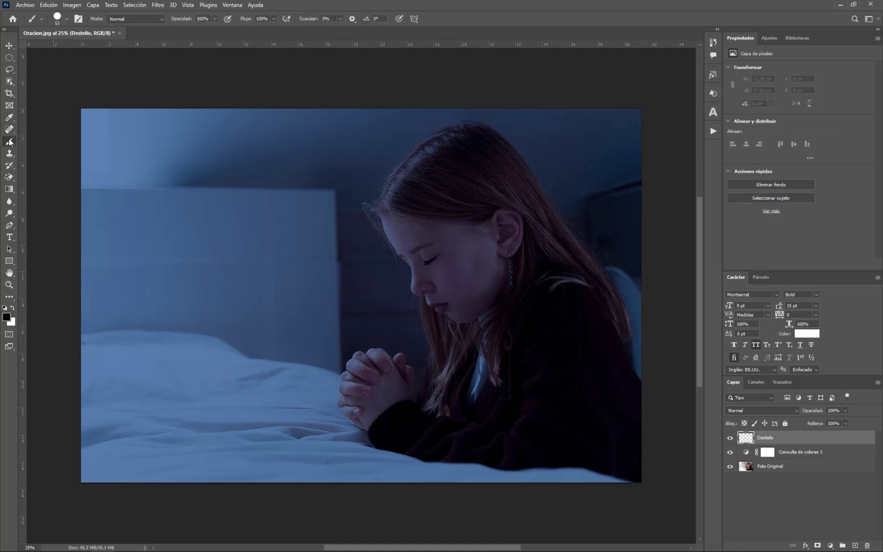
pyautogui.click(67, 19)
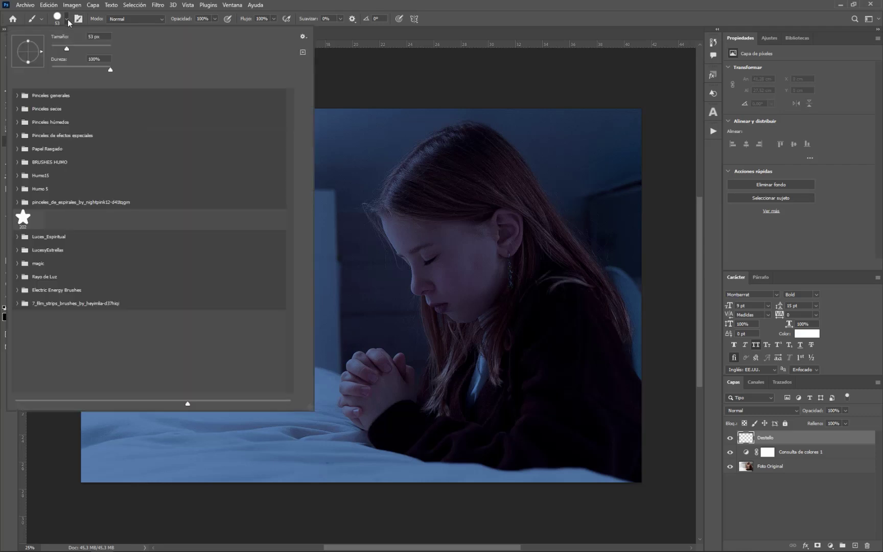
pyautogui.click(303, 36)
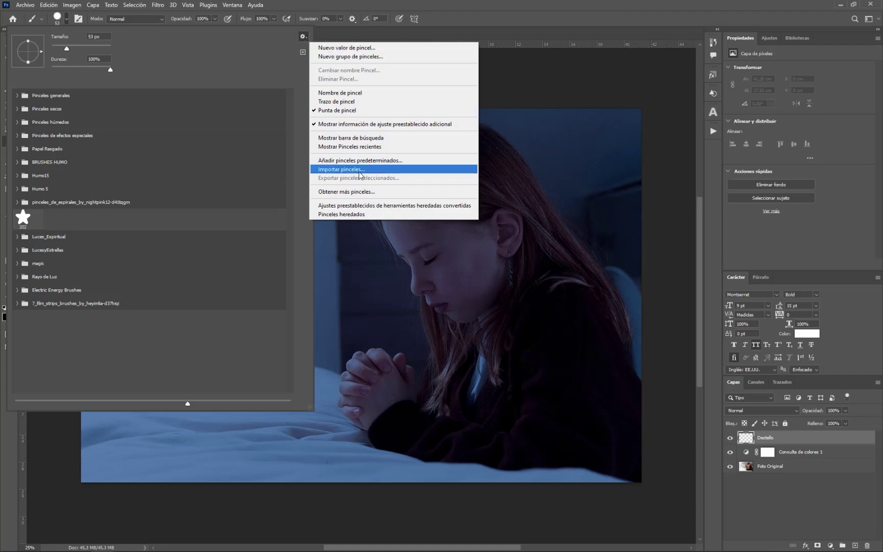
pyautogui.click(342, 170)
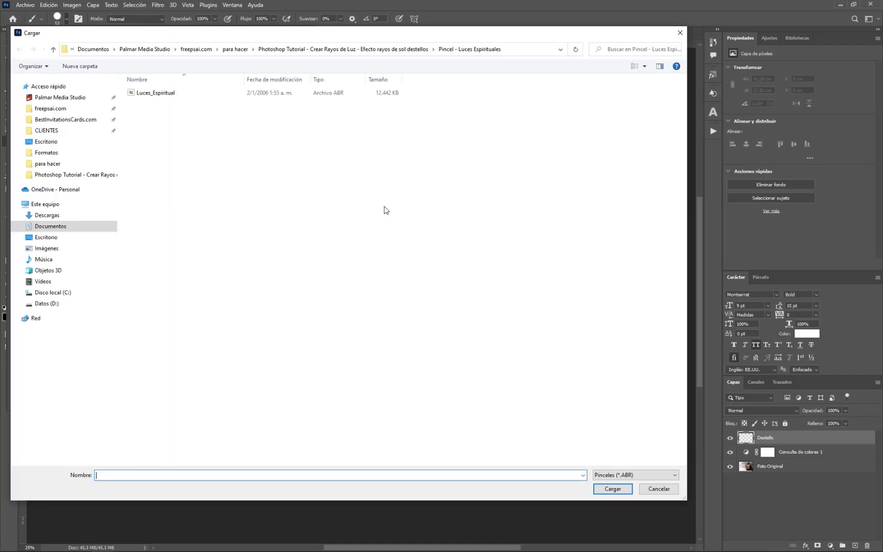
pyautogui.click(156, 95)
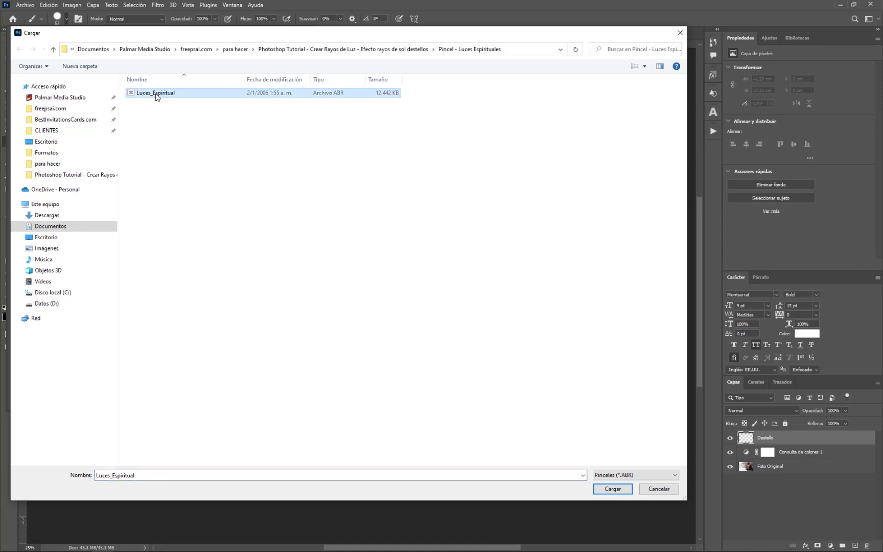
pyautogui.doubleClick(155, 96)
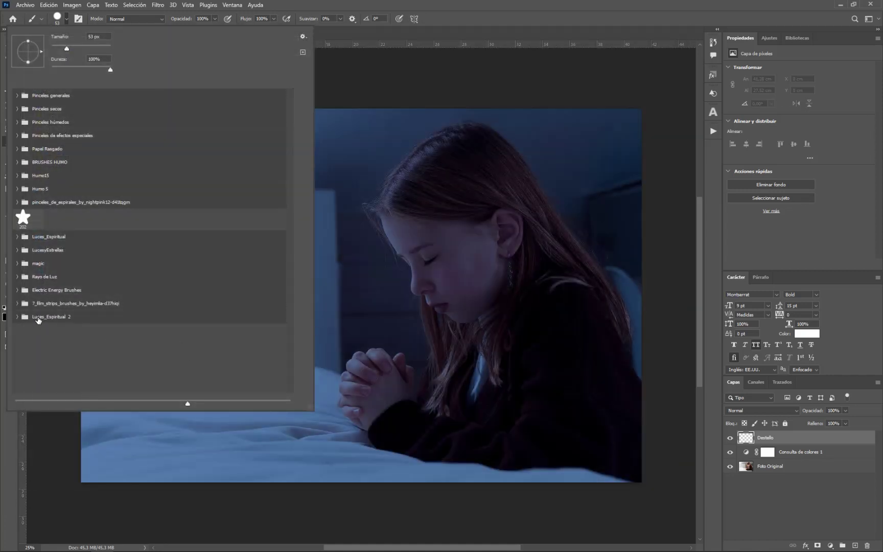
# Select light-ray brush 1270 from Luces_Espiritual 2 and set its size to 3594 px
pyautogui.click(17, 317)
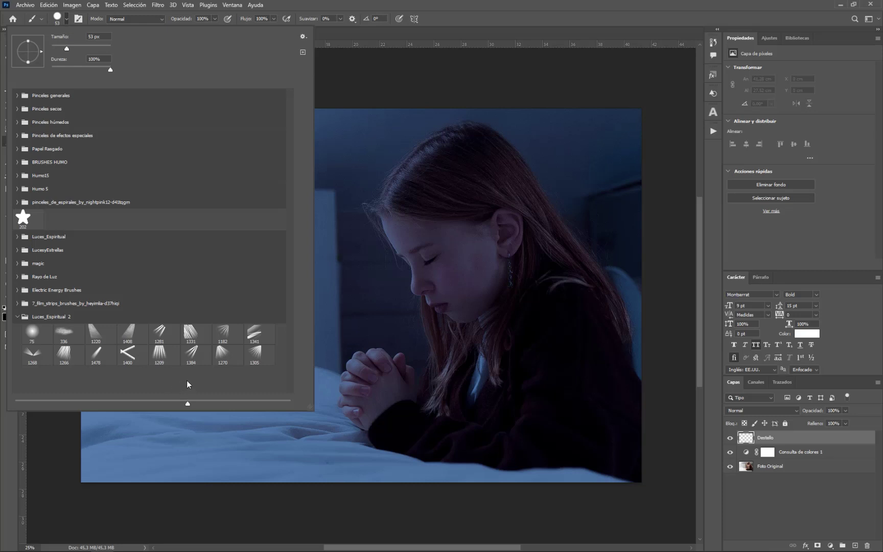
pyautogui.click(222, 352)
pyautogui.click(67, 20)
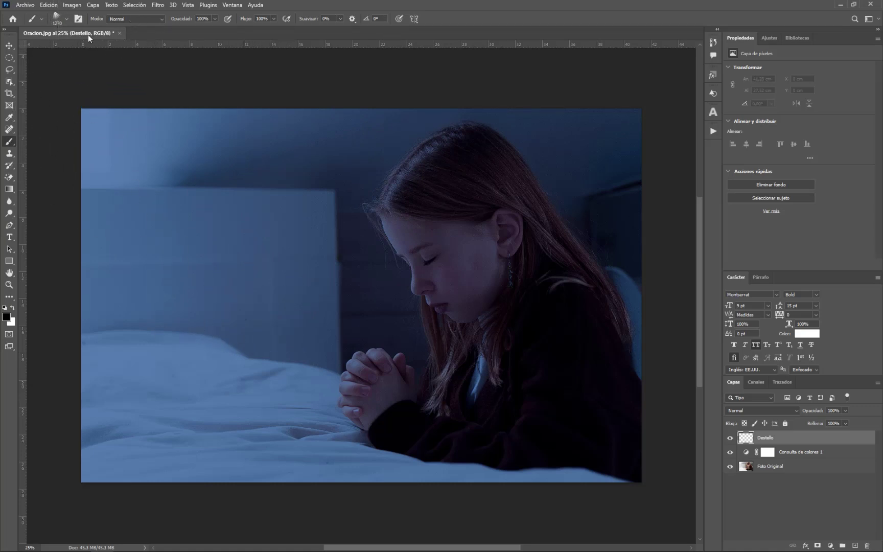
pyautogui.click(67, 21)
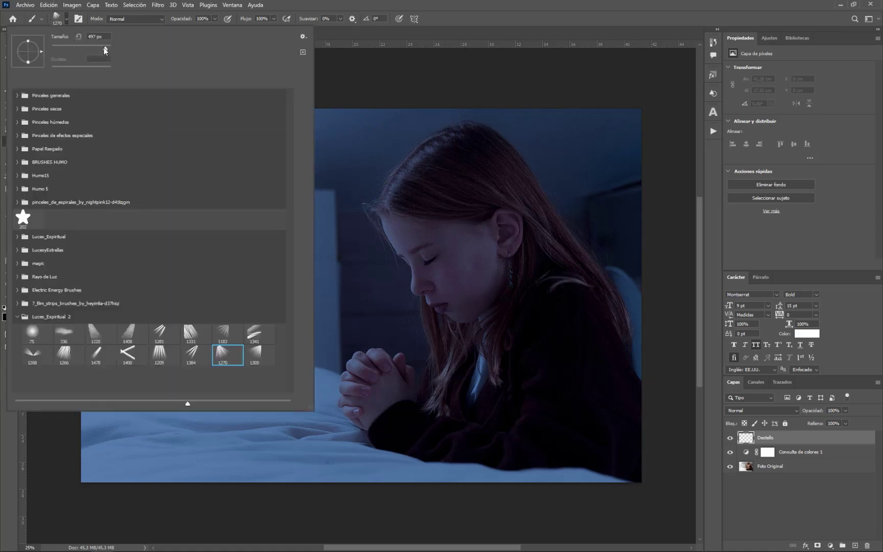
pyautogui.moveTo(104, 46); pyautogui.dragTo(99, 48)
pyautogui.moveTo(108, 47); pyautogui.dragTo(109, 47)
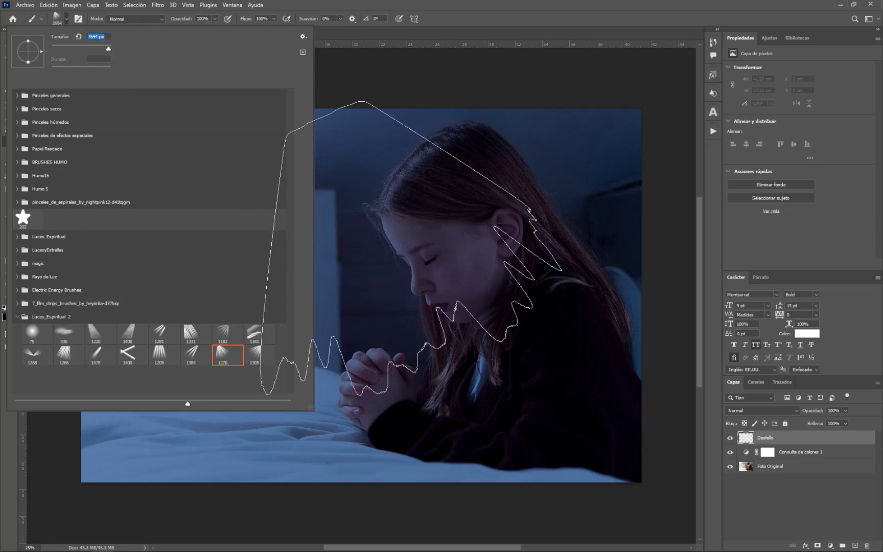
pyautogui.click(347, 208)
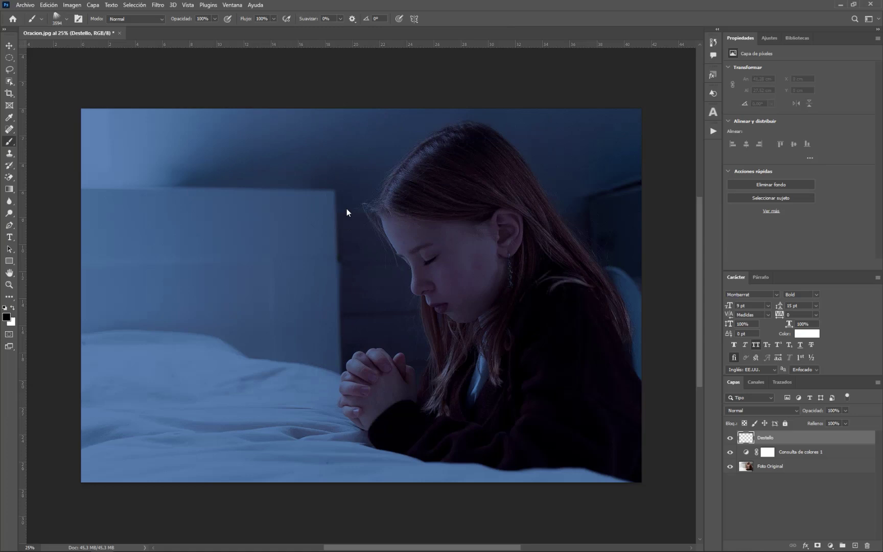
# Set the foreground colour to pale cream #ffffee
pyautogui.click(7, 318)
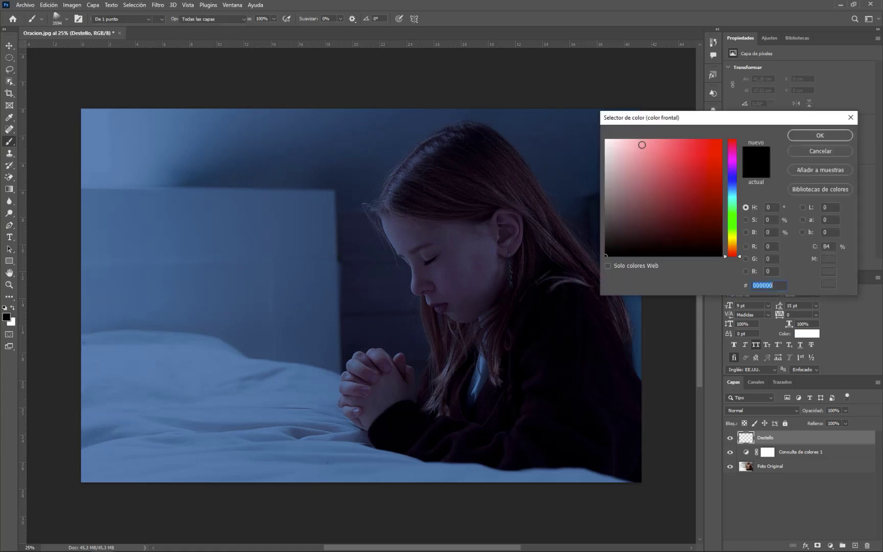
pyautogui.moveTo(662, 124); pyautogui.dragTo(331, 170)
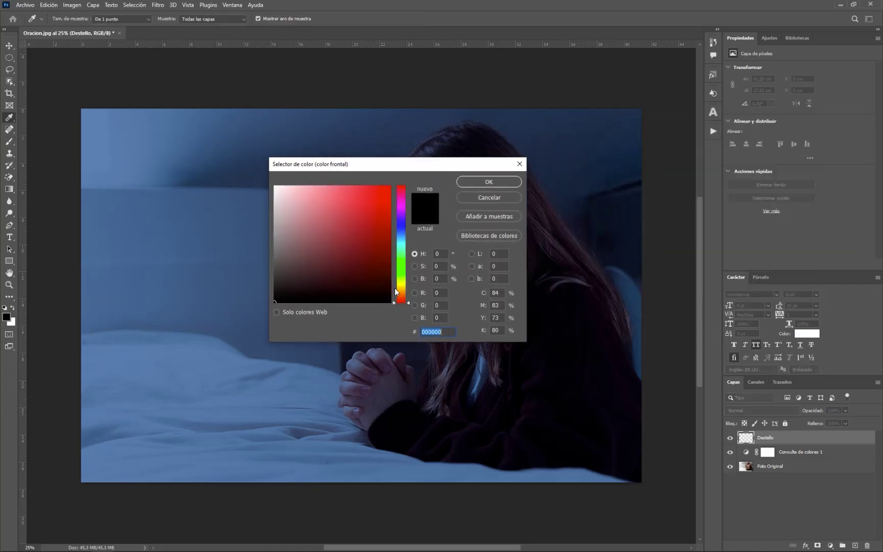
pyautogui.click(402, 284)
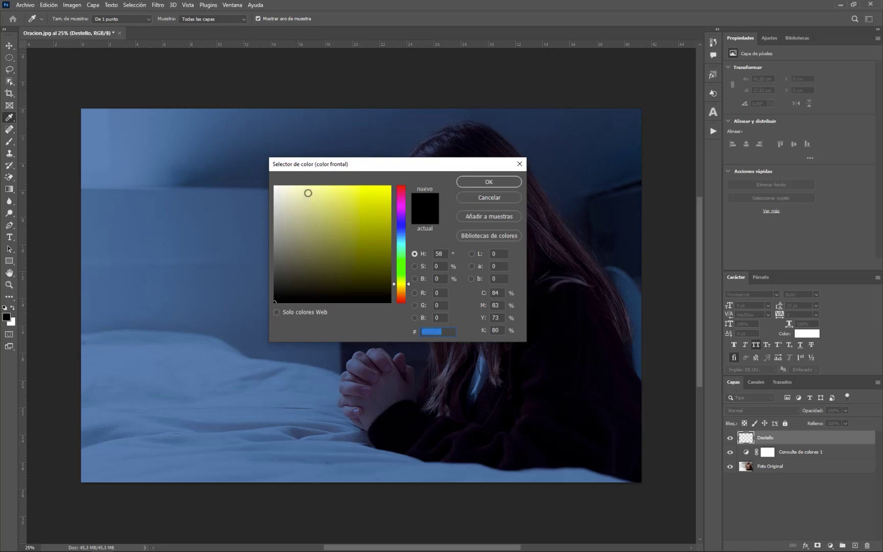
pyautogui.click(303, 185)
pyautogui.moveTo(303, 185); pyautogui.dragTo(282, 184)
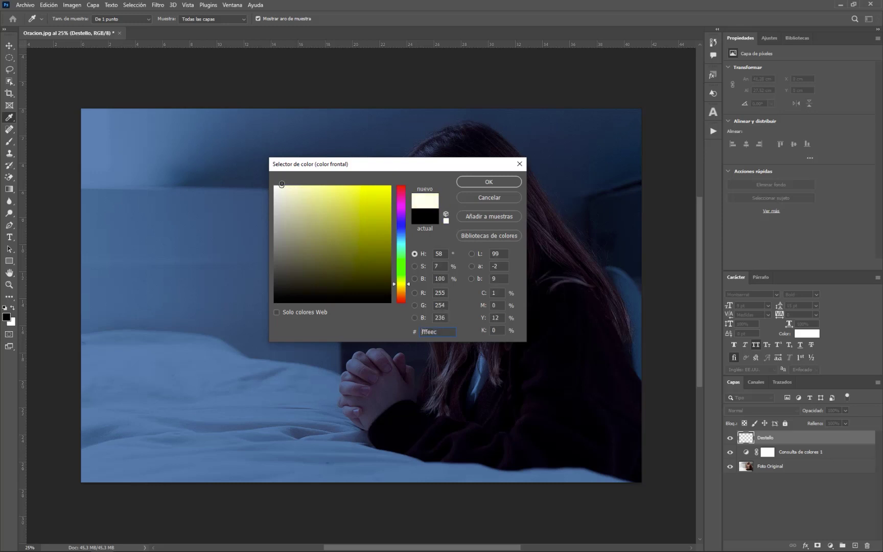
pyautogui.moveTo(282, 184); pyautogui.dragTo(280, 185)
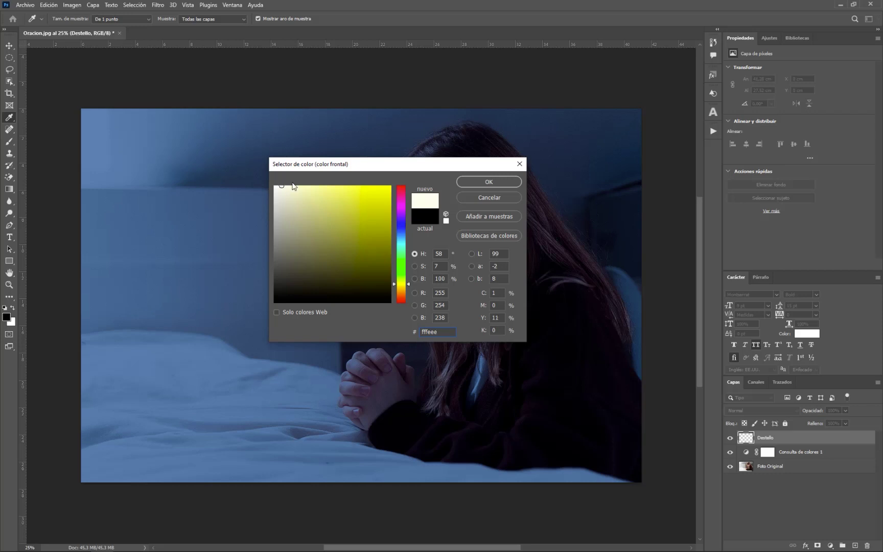
pyautogui.click(476, 179)
pyautogui.press('b')
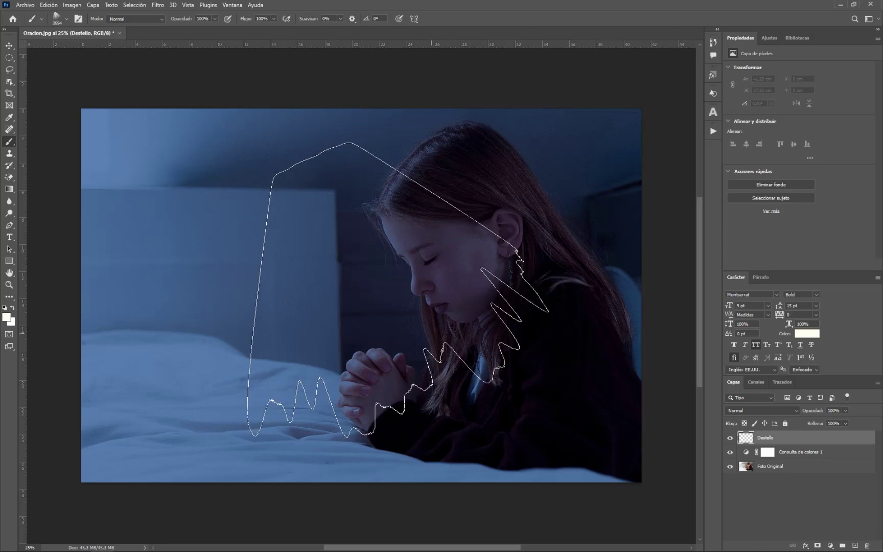
# Stamp the light-ray brush over the girl and shift the rays up and left
pyautogui.click(398, 289)
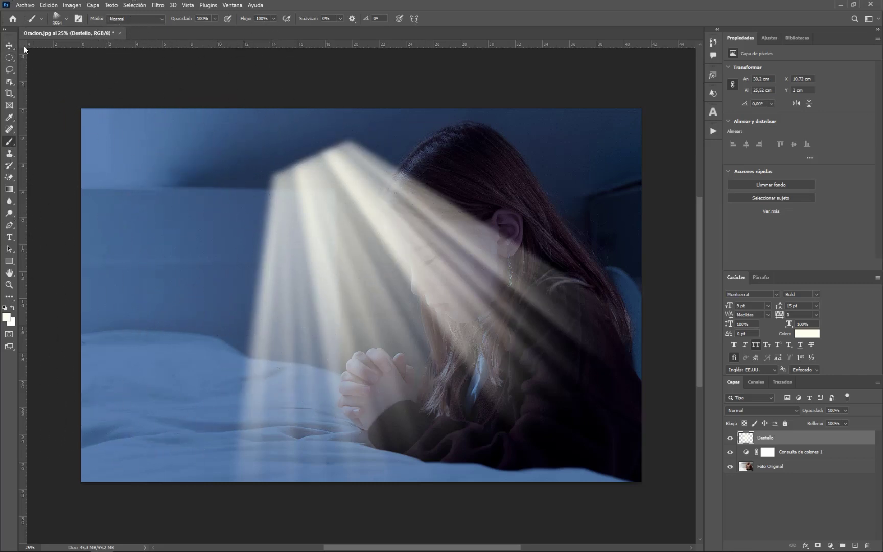
pyautogui.click(10, 46)
pyautogui.moveTo(341, 240); pyautogui.dragTo(214, 195)
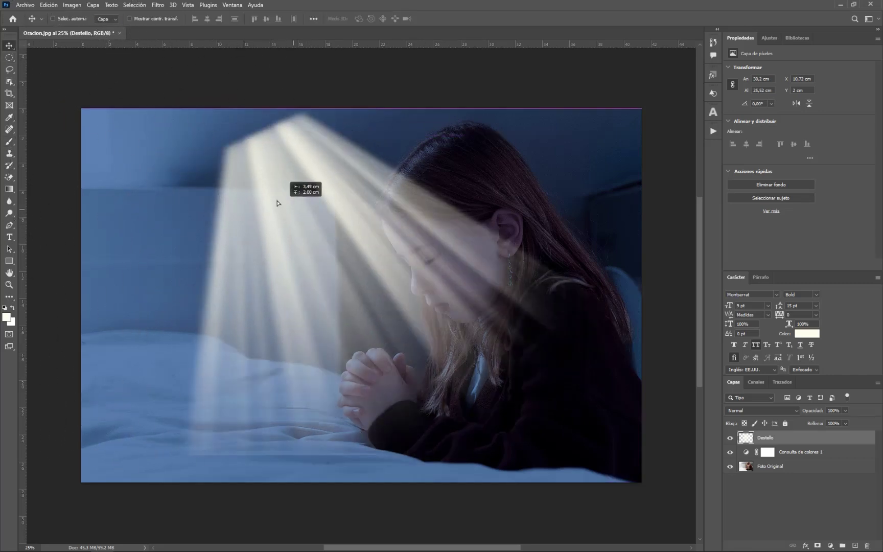
pyautogui.moveTo(322, 287); pyautogui.dragTo(325, 288)
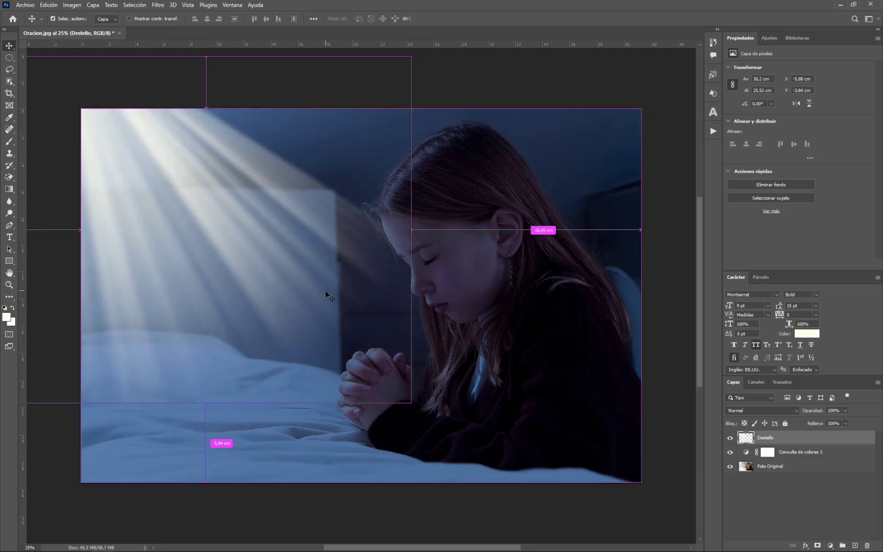
# Rotate the rays and scale them to about 110%, nudged slightly right
pyautogui.hotkey('ctrl', 't')
pyautogui.moveTo(463, 329); pyautogui.dragTo(473, 217)
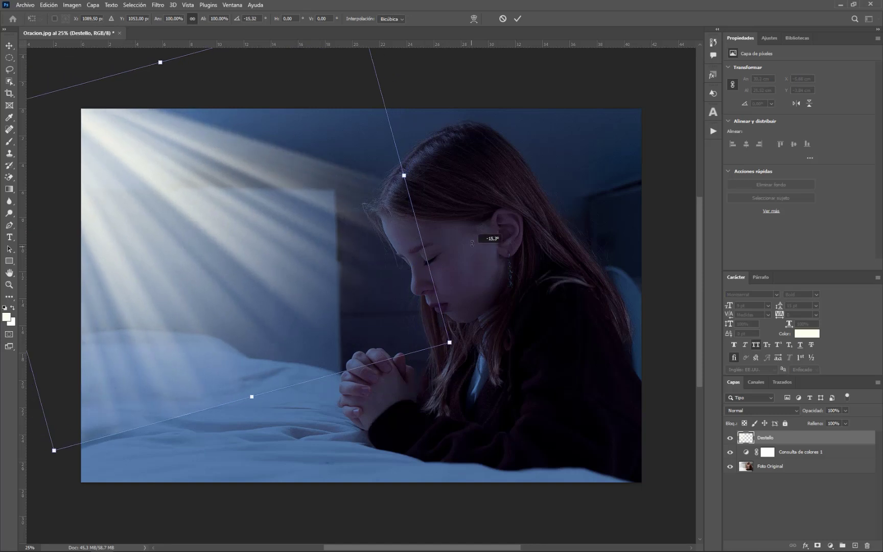
pyautogui.moveTo(244, 244); pyautogui.dragTo(245, 229)
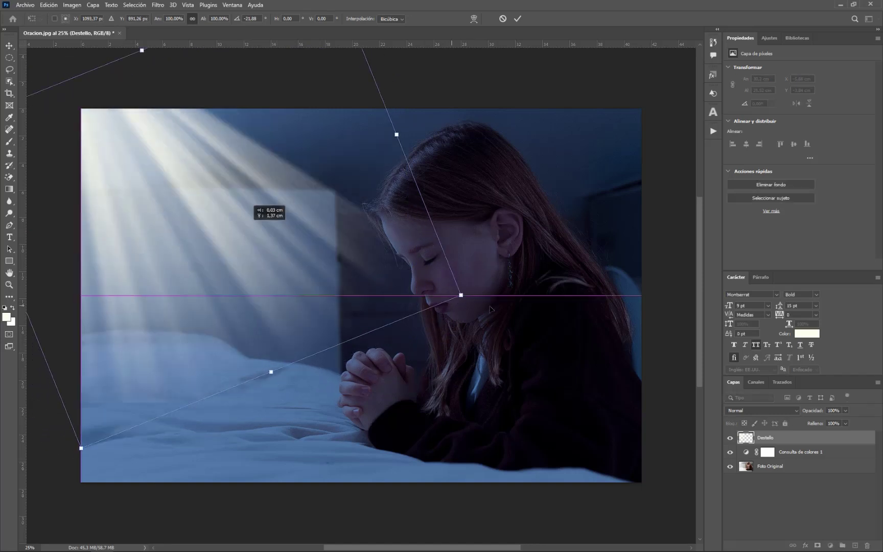
pyautogui.moveTo(461, 295); pyautogui.dragTo(513, 310)
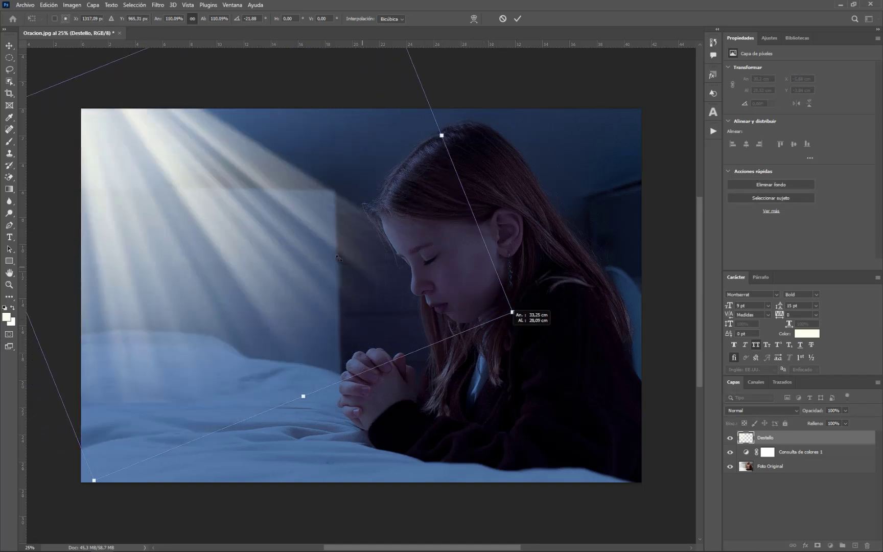
pyautogui.moveTo(317, 238)
pyautogui.mouseDown()
pyautogui.moveTo(330, 242)
pyautogui.moveTo(322, 236)
pyautogui.mouseUp()
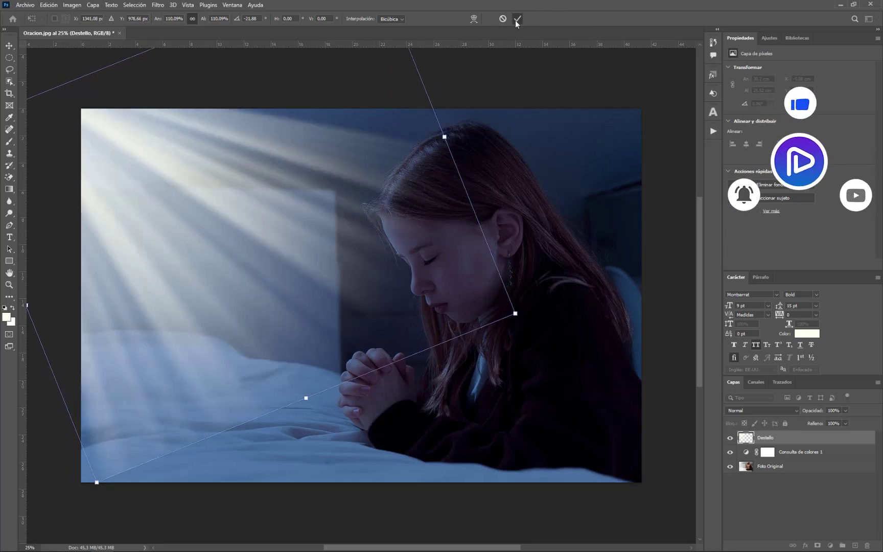
pyautogui.click(515, 20)
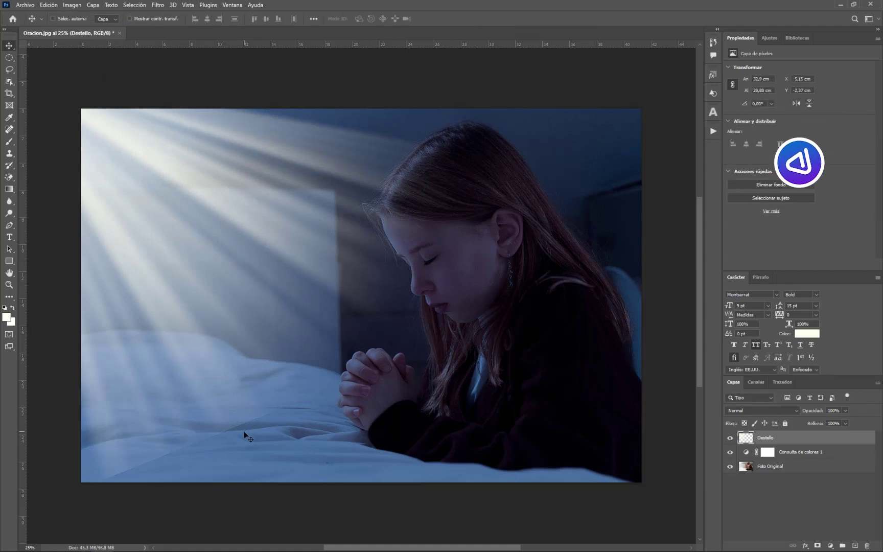
# Add a layer mask to Destello and choose the foreground-to-transparent Básicos gradient
pyautogui.click(817, 545)
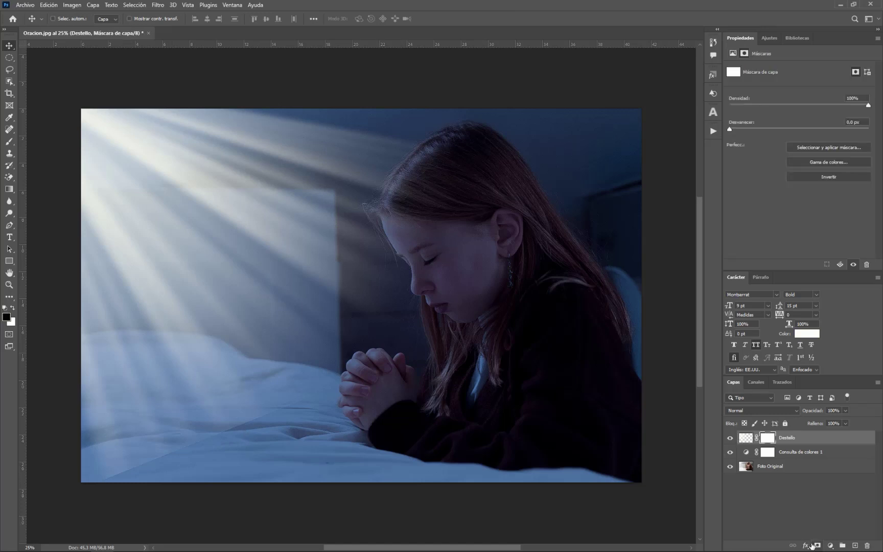
pyautogui.click(10, 189)
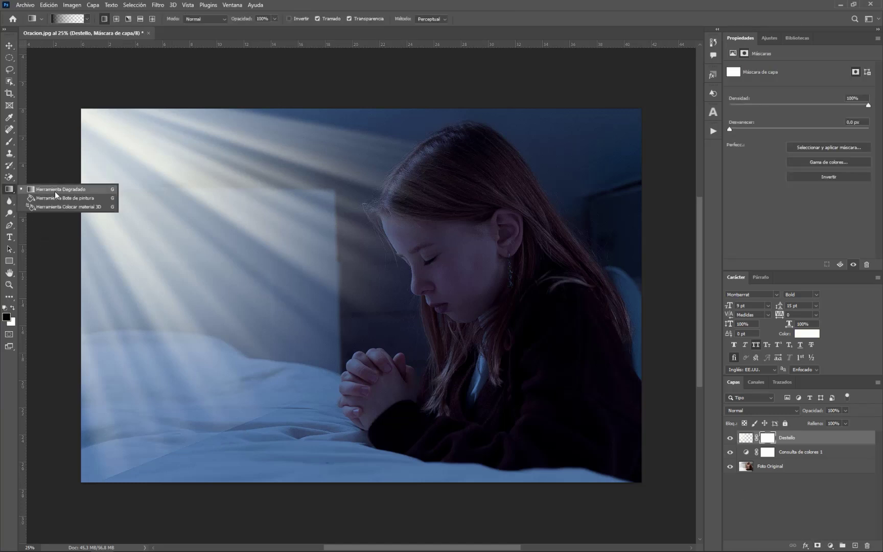
pyautogui.click(55, 192)
pyautogui.click(87, 19)
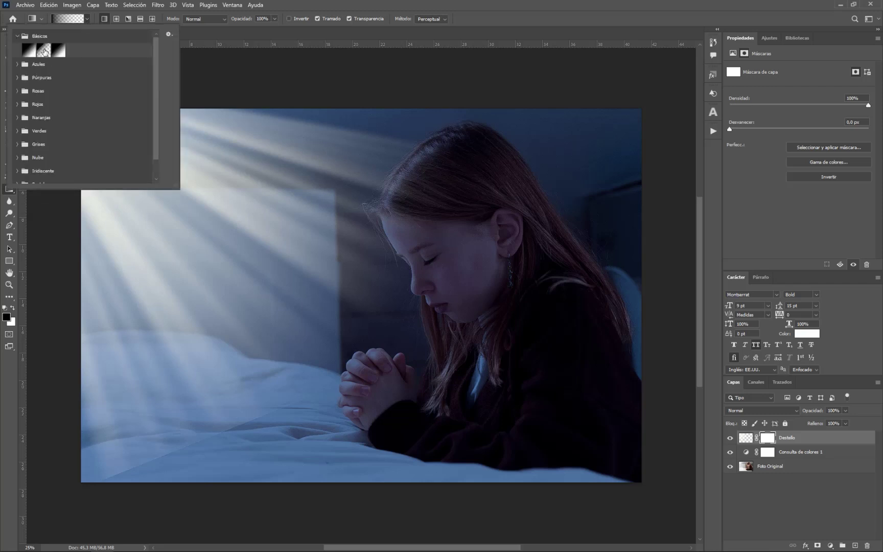
pyautogui.click(44, 51)
pyautogui.click(305, 471)
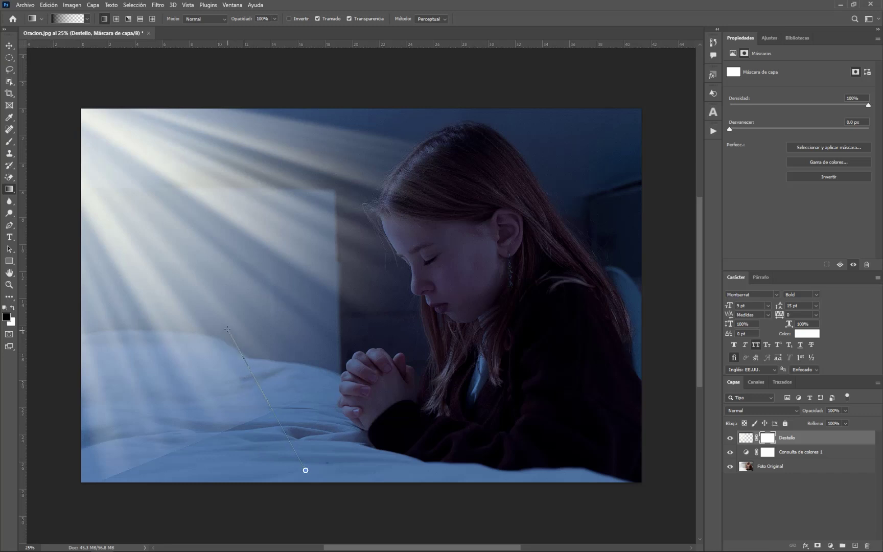
# Drag gradients on the mask so the rays fade out over the lower bed
pyautogui.moveTo(242, 376); pyautogui.dragTo(230, 336)
pyautogui.moveTo(289, 482); pyautogui.dragTo(217, 312)
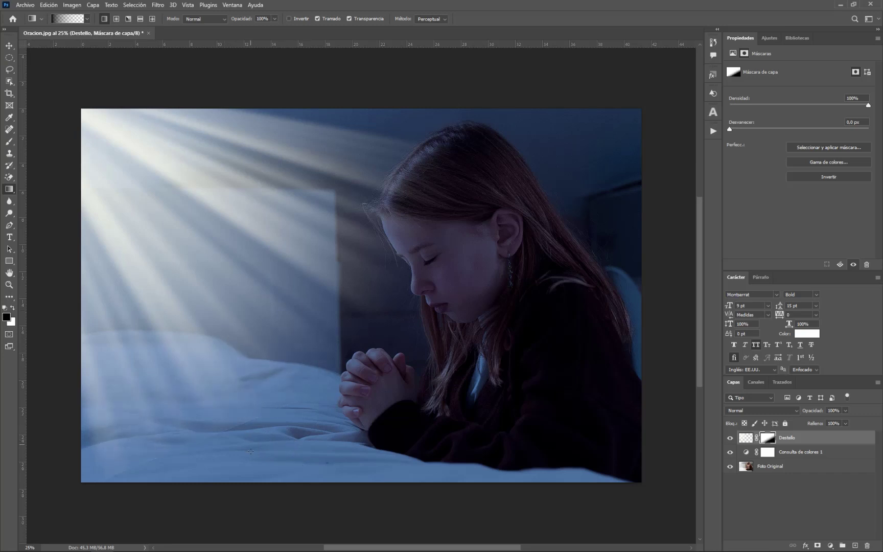
pyautogui.moveTo(246, 469); pyautogui.dragTo(179, 314)
pyautogui.moveTo(95, 128); pyautogui.dragTo(321, 516)
pyautogui.moveTo(158, 221); pyautogui.dragTo(455, 308)
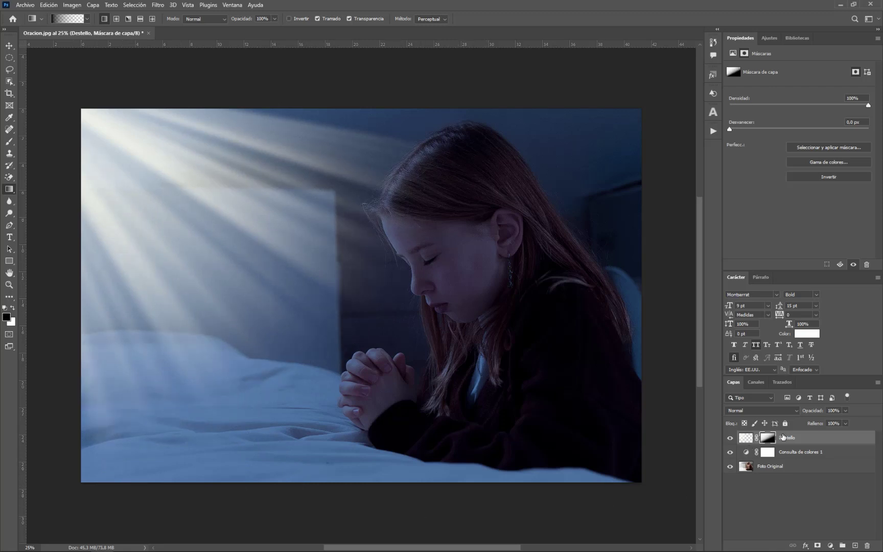
# Set Destello's blend mode to Superponer and add a new empty layer above it
pyautogui.click(749, 437)
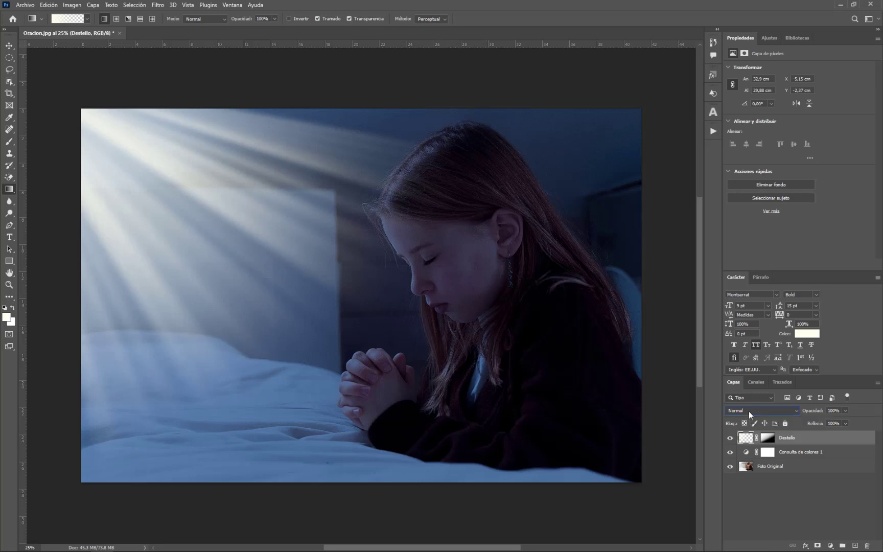
pyautogui.click(749, 412)
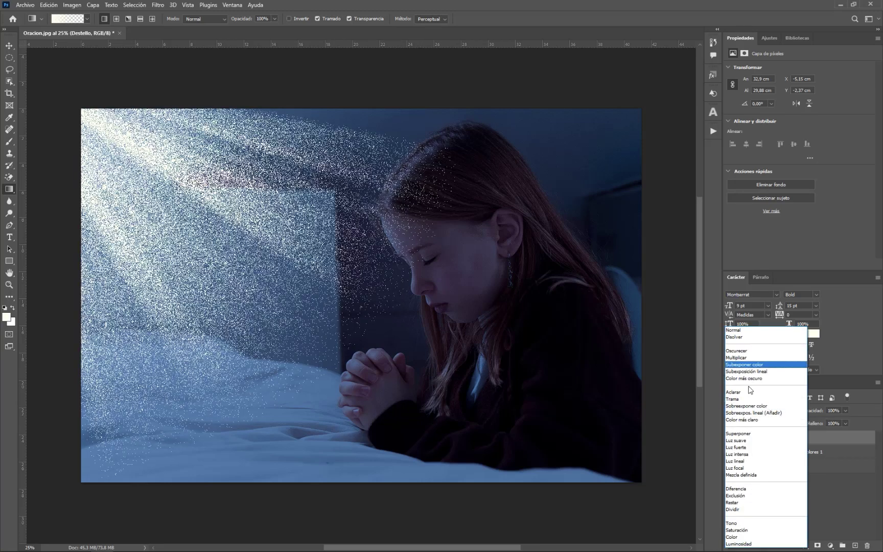
pyautogui.click(747, 435)
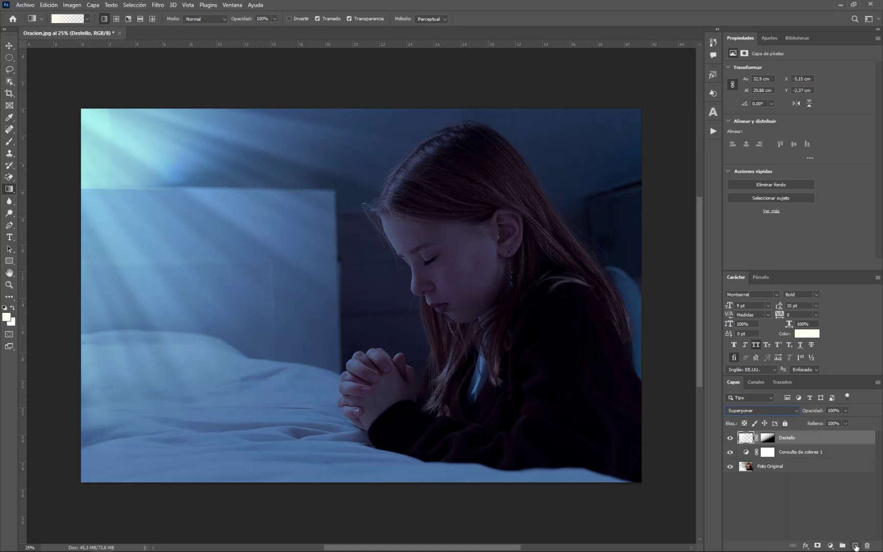
pyautogui.click(854, 544)
# Rename the new layer to Resplandor
pyautogui.doubleClick(765, 440)
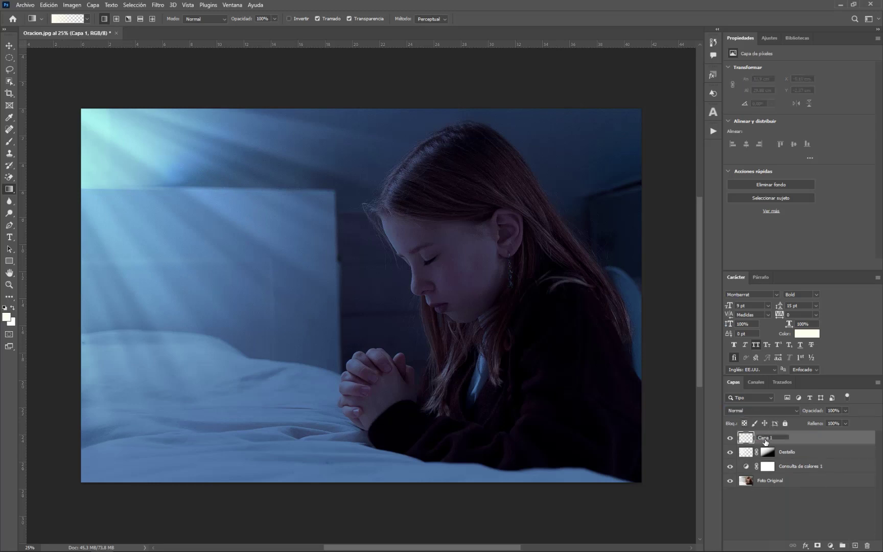
pyautogui.write('Resplan')
pyautogui.write('dor')
pyautogui.press('Return')
# Select the Brush tool with the soft round 75 px preset
pyautogui.click(9, 142)
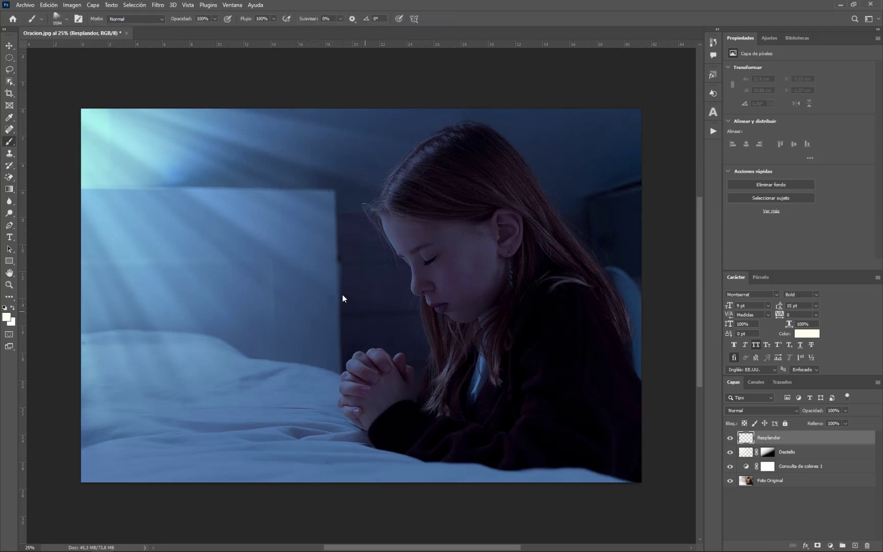
pyautogui.click(67, 19)
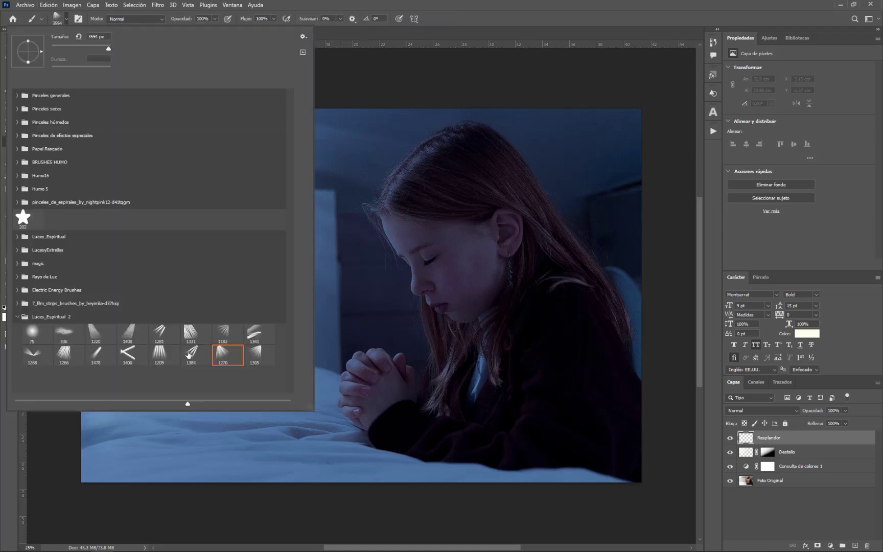
pyautogui.click(32, 333)
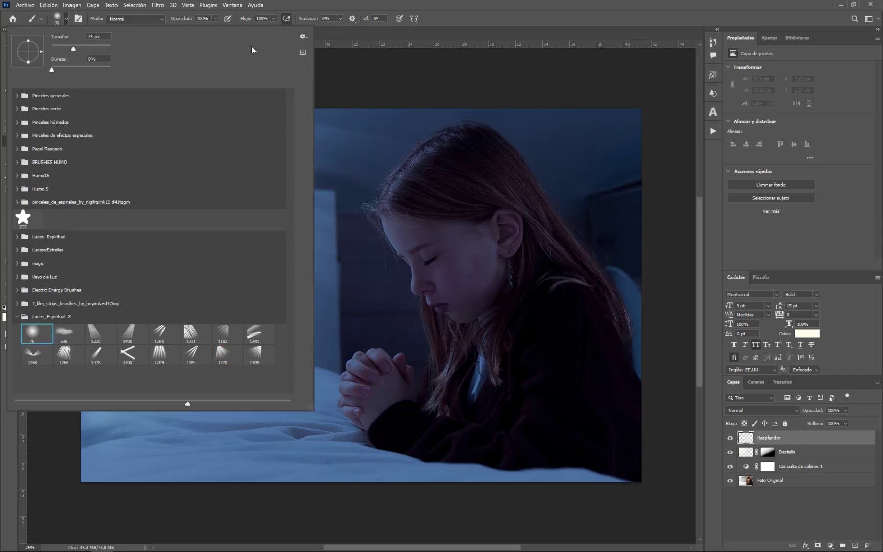
pyautogui.click(458, 26)
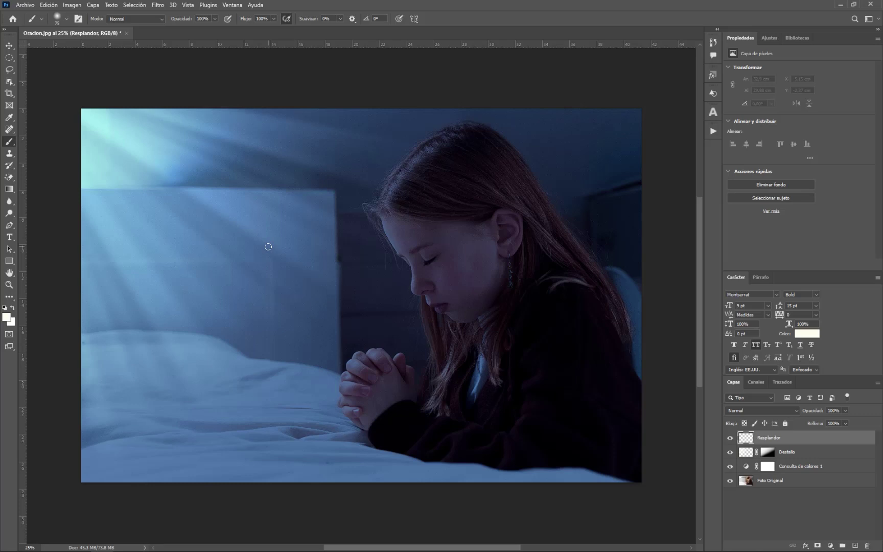
# Enlarge the brush to about 1179 px and paint a soft glow beside the girl's face
pyautogui.moveTo(268, 247); pyautogui.dragTo(332, 248)
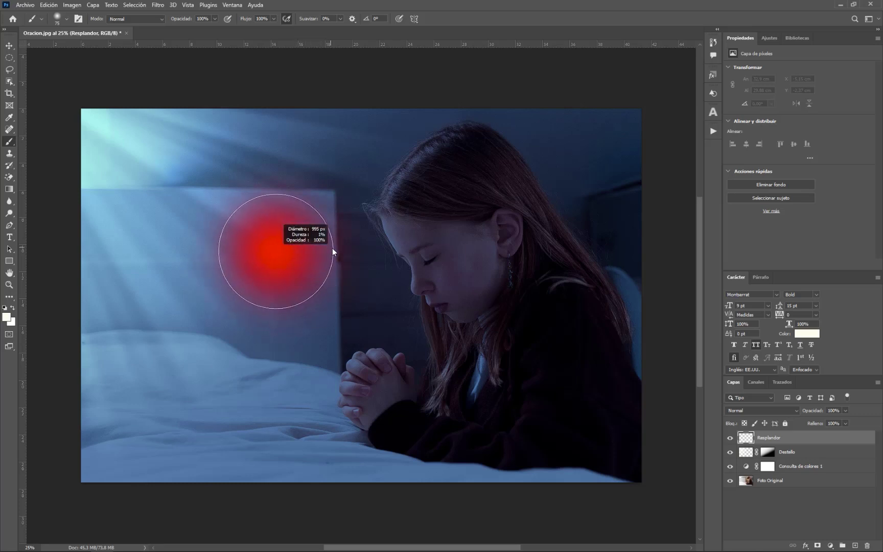
pyautogui.moveTo(331, 248)
pyautogui.mouseDown()
pyautogui.moveTo(413, 249)
pyautogui.moveTo(376, 256)
pyautogui.mouseUp()
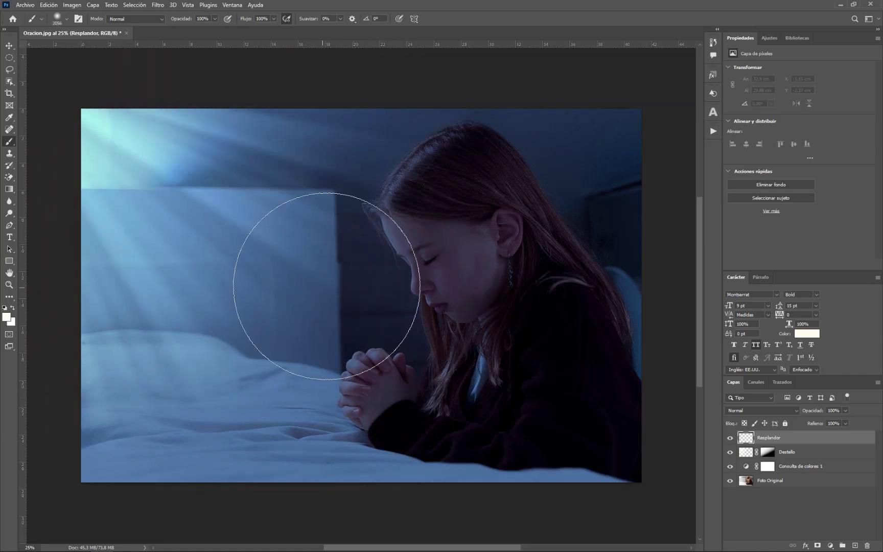
pyautogui.click(359, 270)
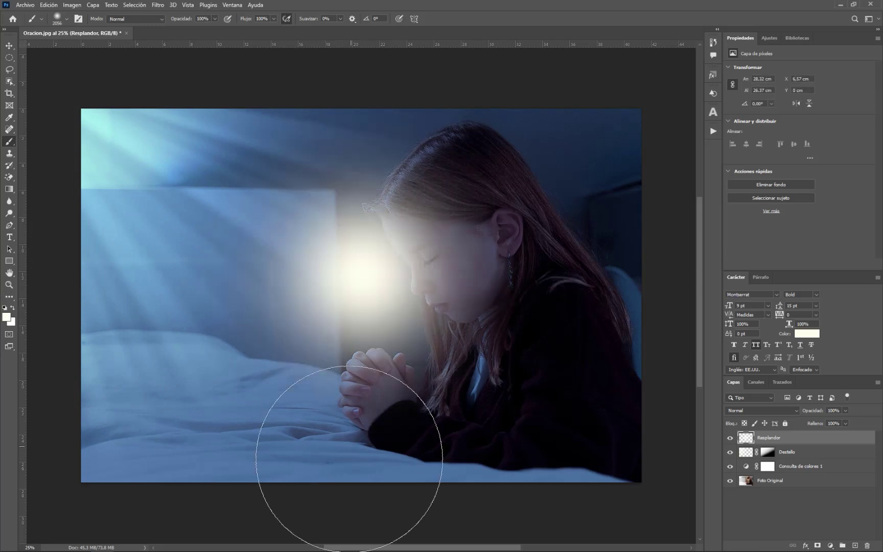
# Move the painted glow to the image's upper-left corner
pyautogui.click(9, 45)
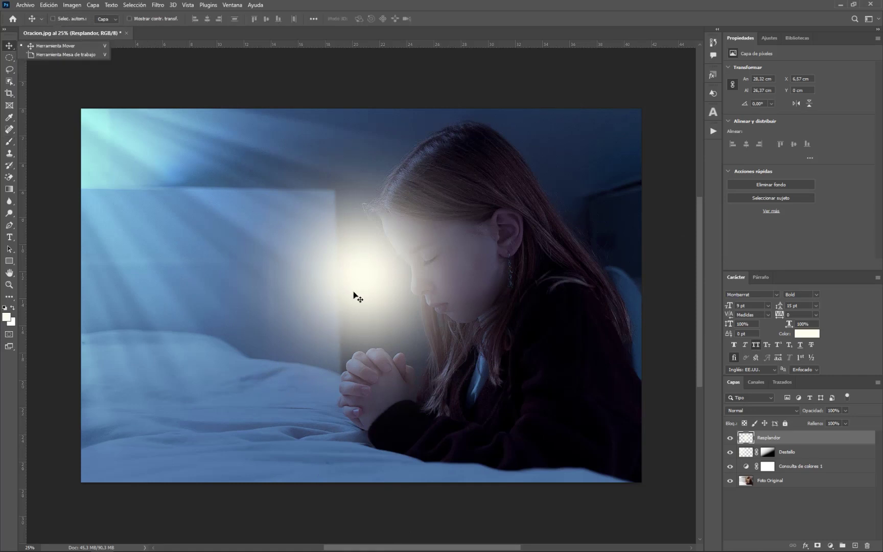
pyautogui.moveTo(354, 292); pyautogui.dragTo(135, 170)
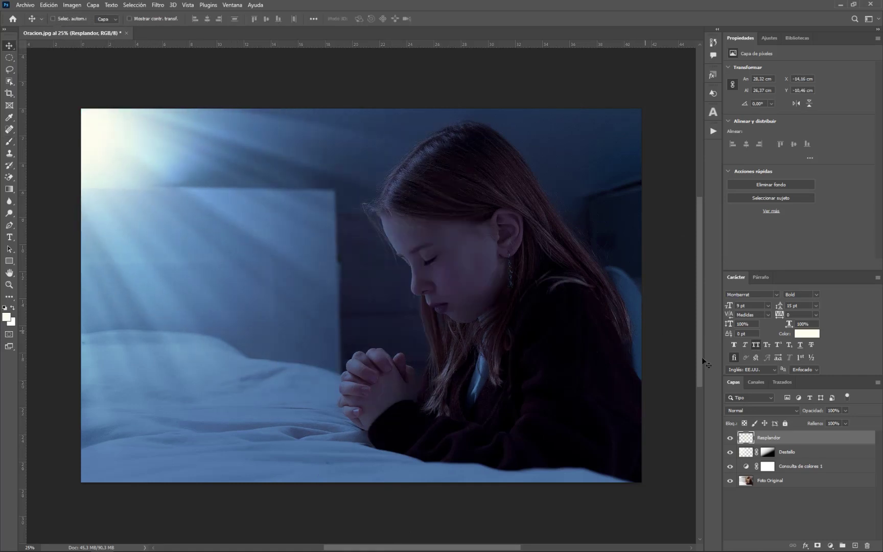
pyautogui.click(743, 411)
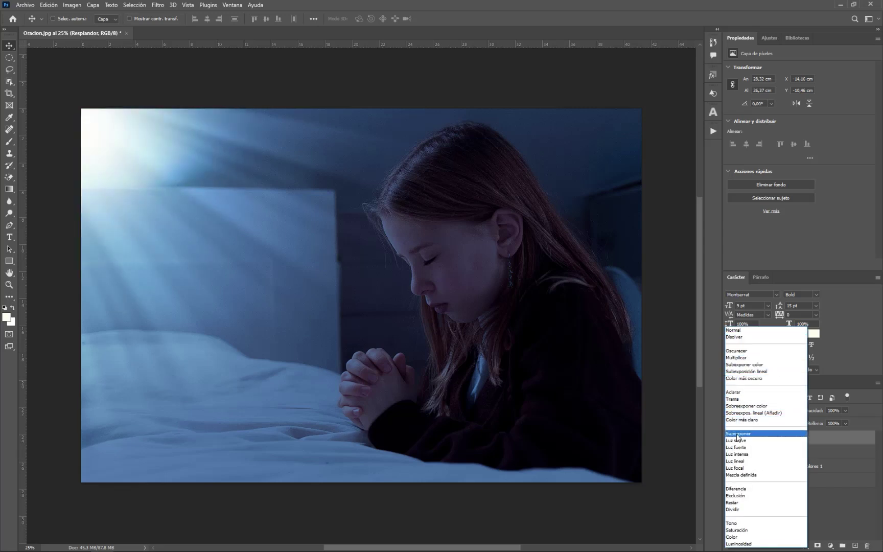
# Blend Resplandor in Superponer mode, compare it on and off, and add another empty layer
pyautogui.click(737, 435)
pyautogui.click(730, 438)
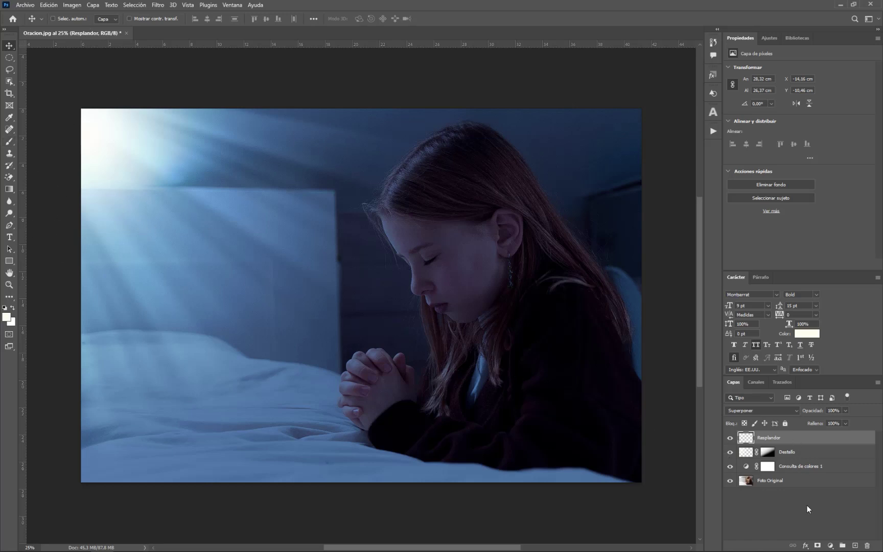
pyautogui.click(855, 545)
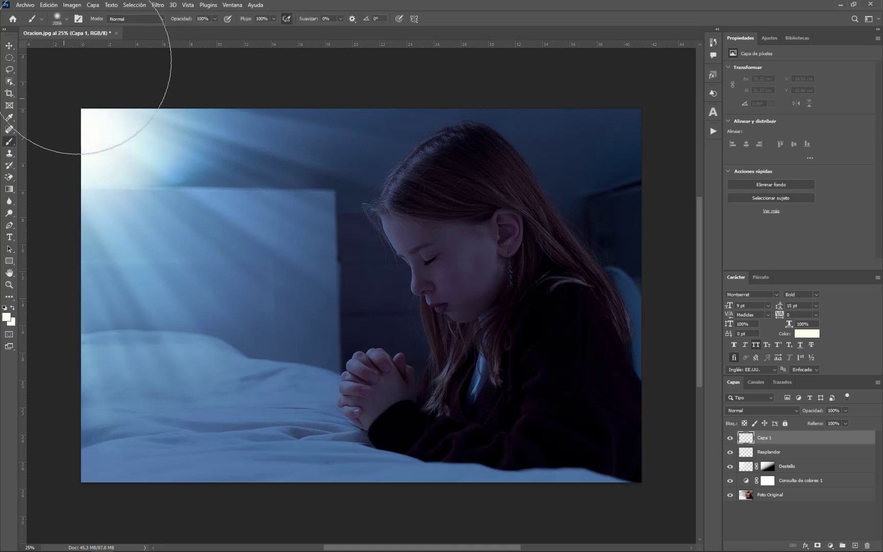